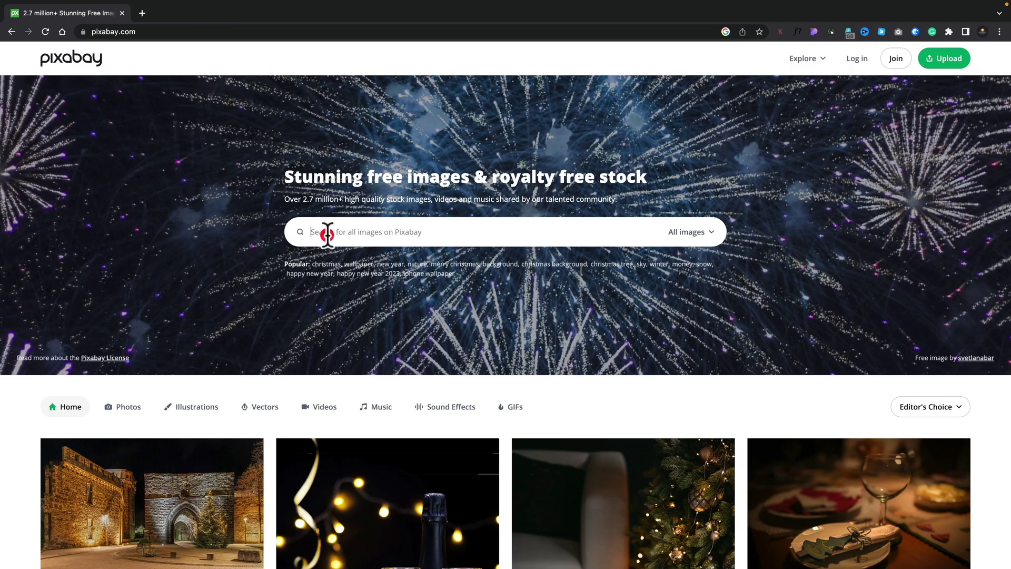
- Search Pixabay for laptop photos and send the overhead laptop workplace photo to Canva
text(top)
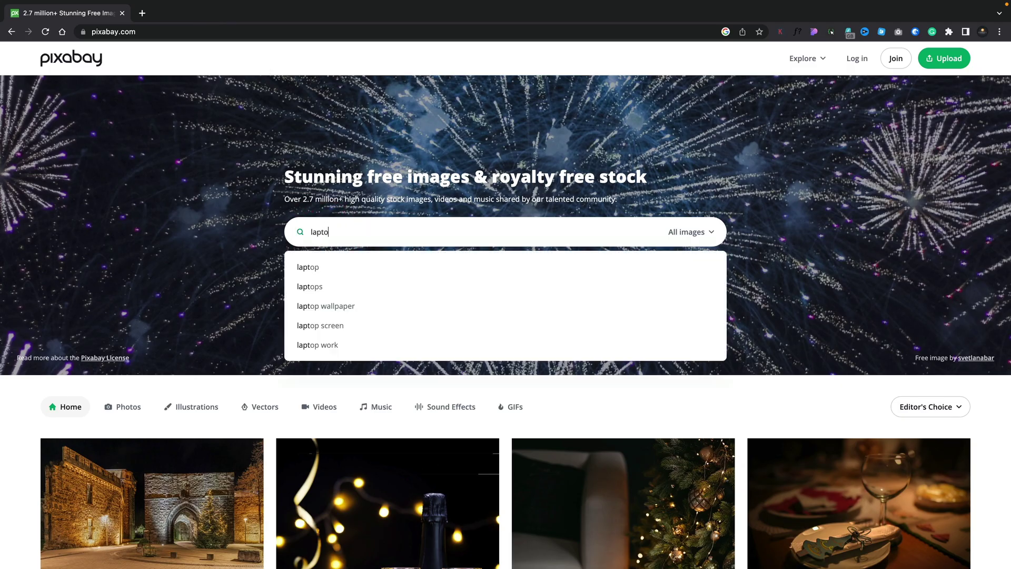
key(Return)
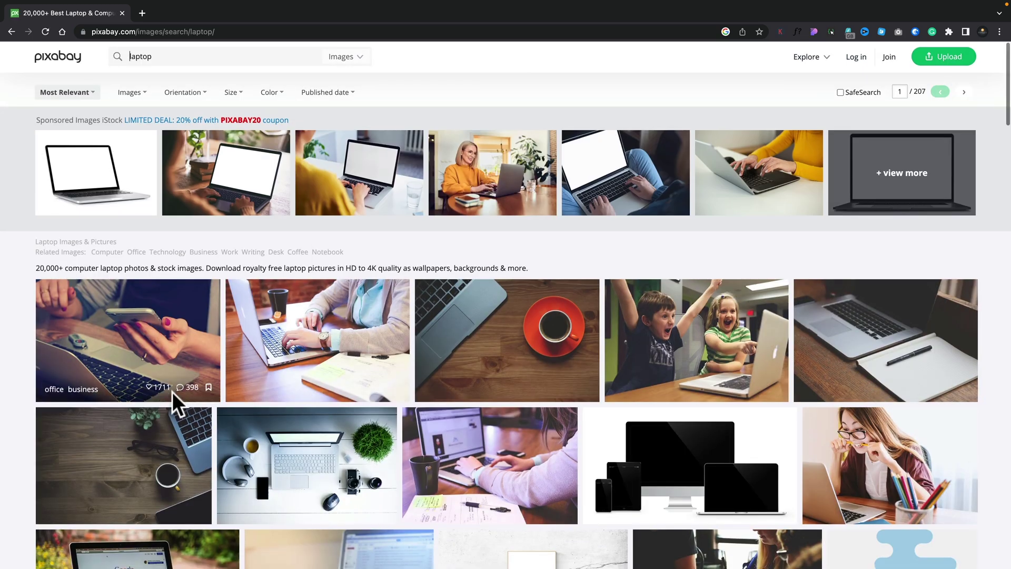
scroll(177, 403, down, 4)
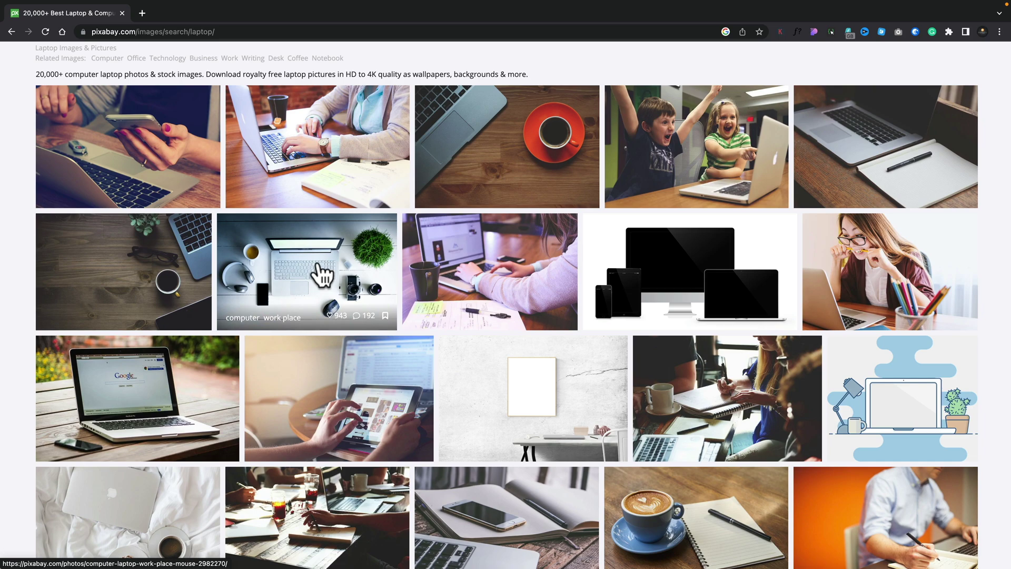
click(322, 274)
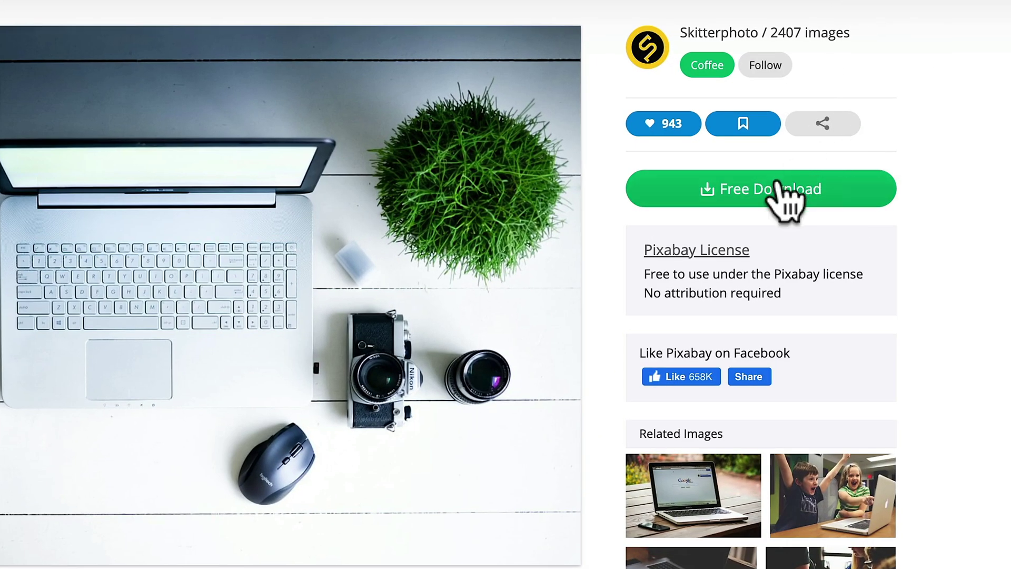
click(784, 195)
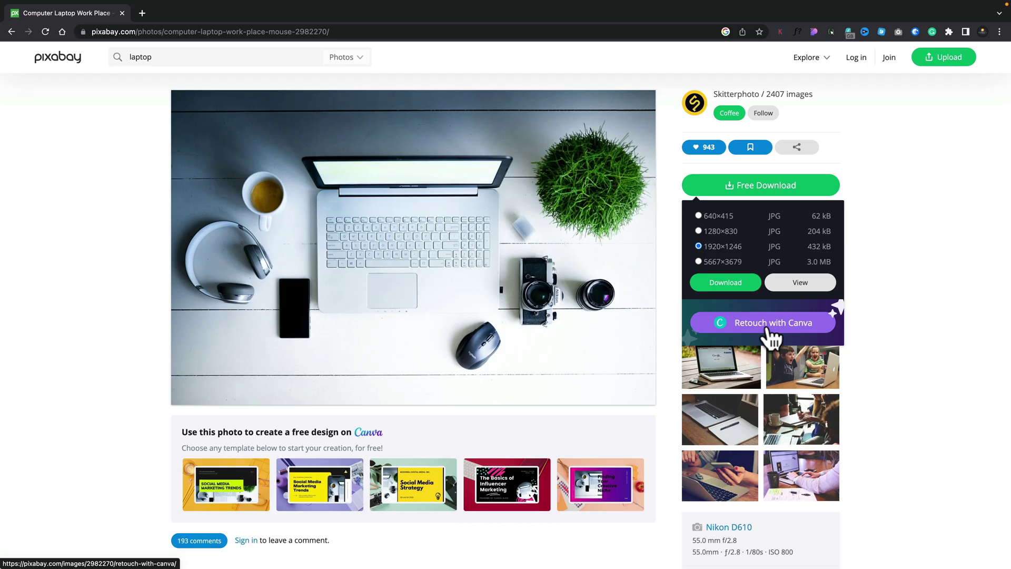
click(767, 324)
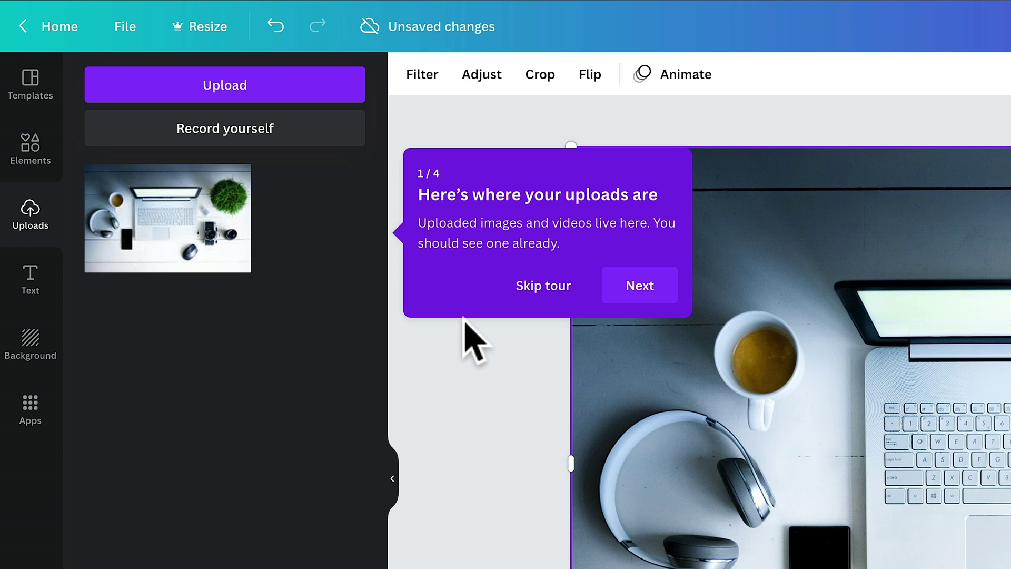
- Dismiss Canva's introductory tour so only the laptop photo remains on the canvas
click(638, 291)
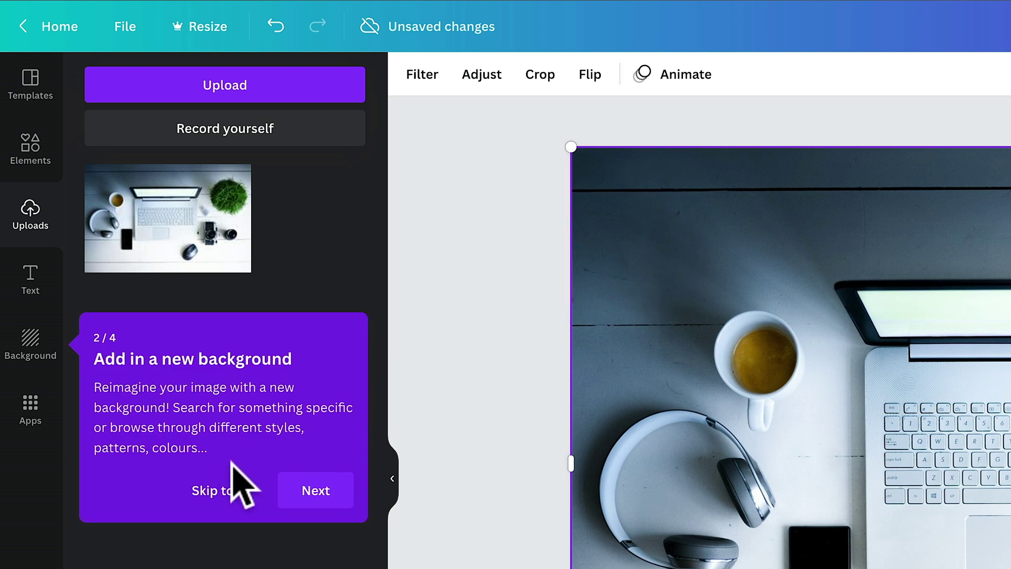
click(310, 493)
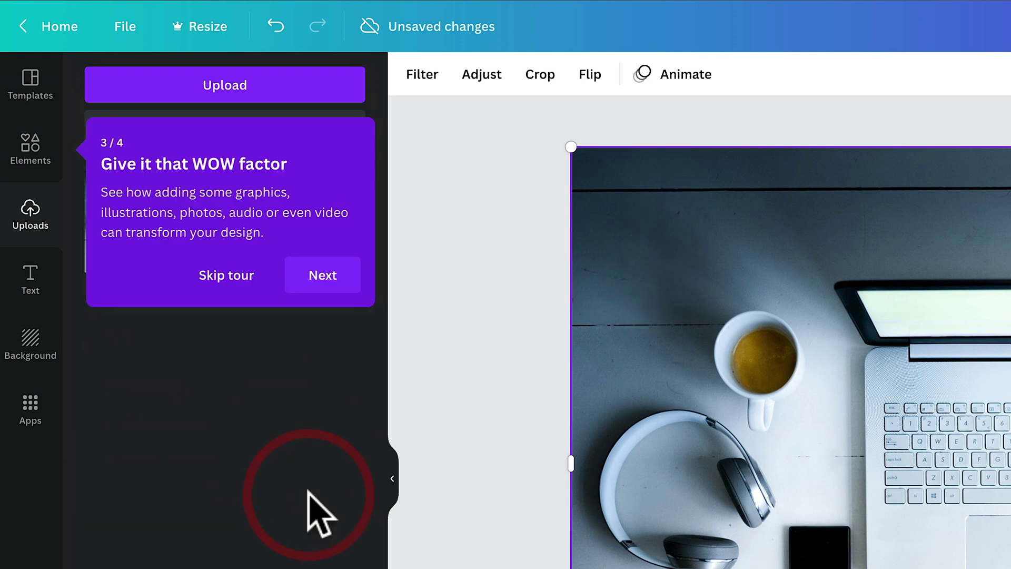
click(217, 277)
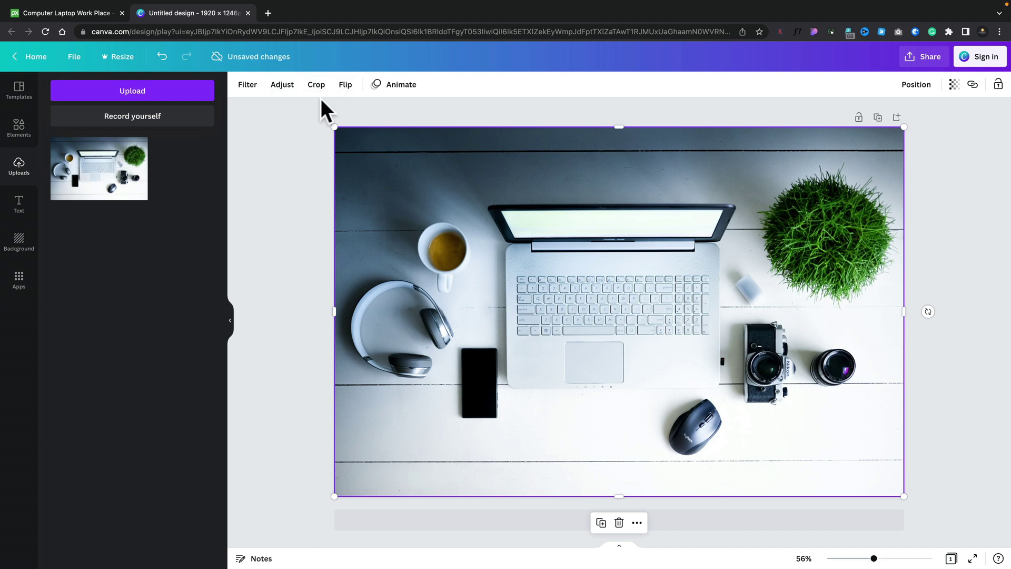
- Apply the Festive filter to the laptop photo at intensity 19
click(248, 86)
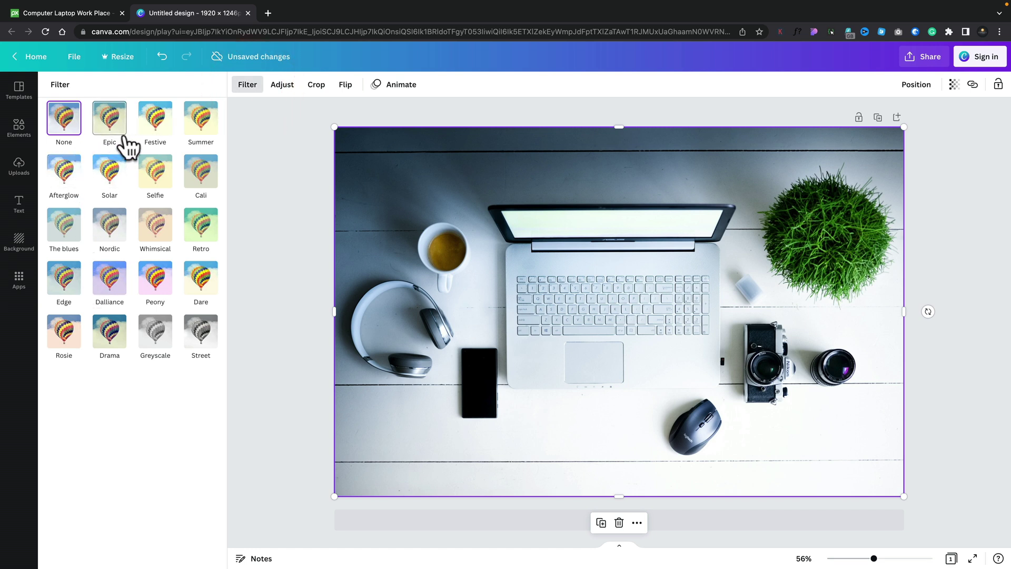
click(108, 129)
click(154, 126)
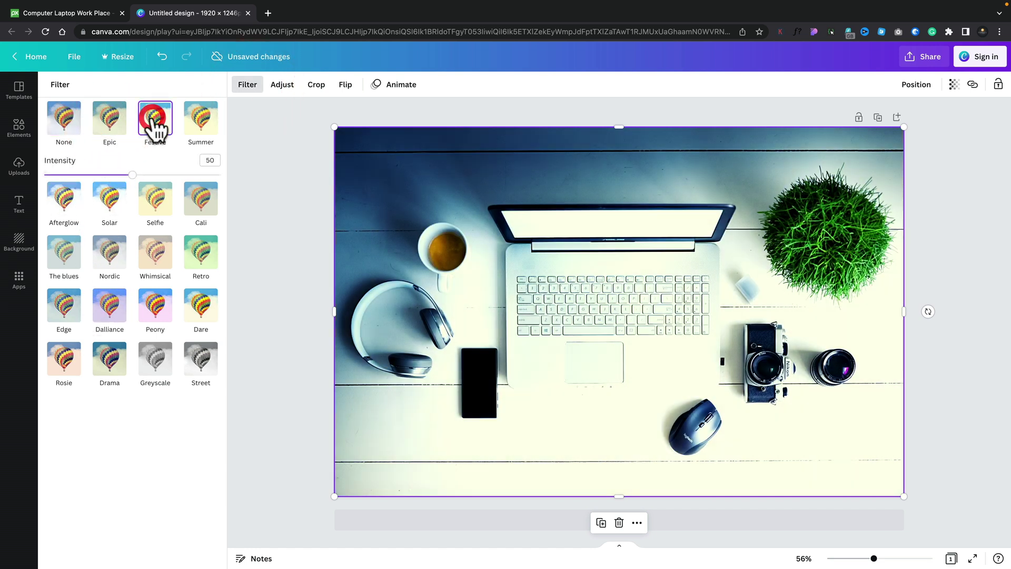
drag(132, 174, 76, 175)
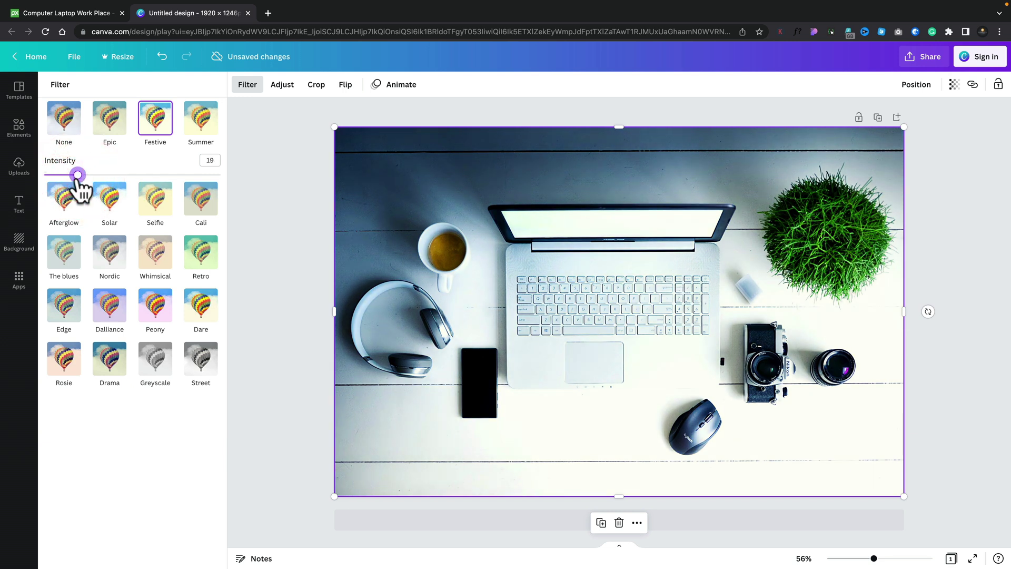
click(284, 87)
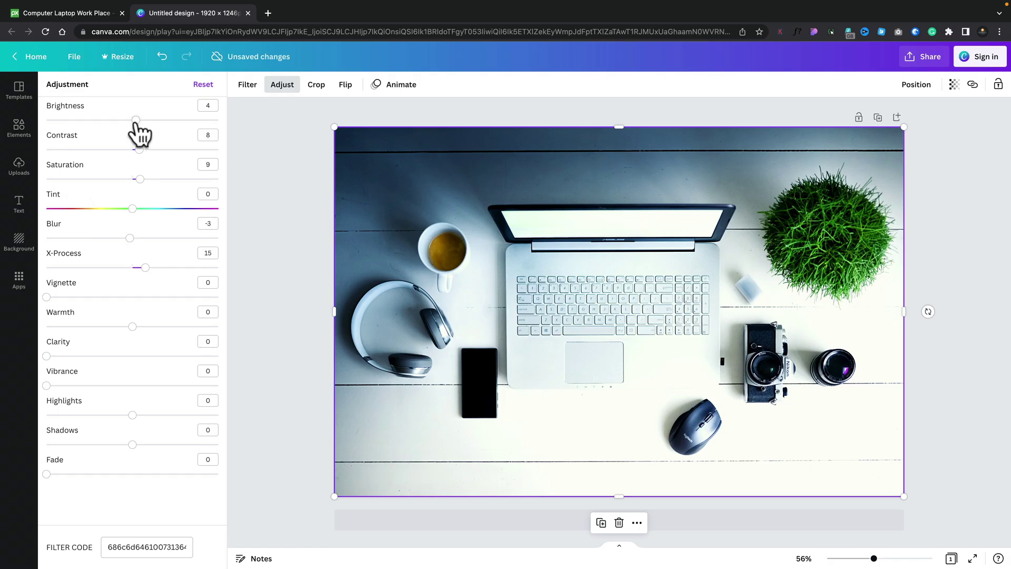
- Adjust the photo to brightness 0, saturation 57, tint 18 and blur 7
mouse_move(136, 120)
mouse_down()
mouse_move(108, 120)
mouse_move(132, 120)
mouse_up()
drag(138, 179, 72, 179)
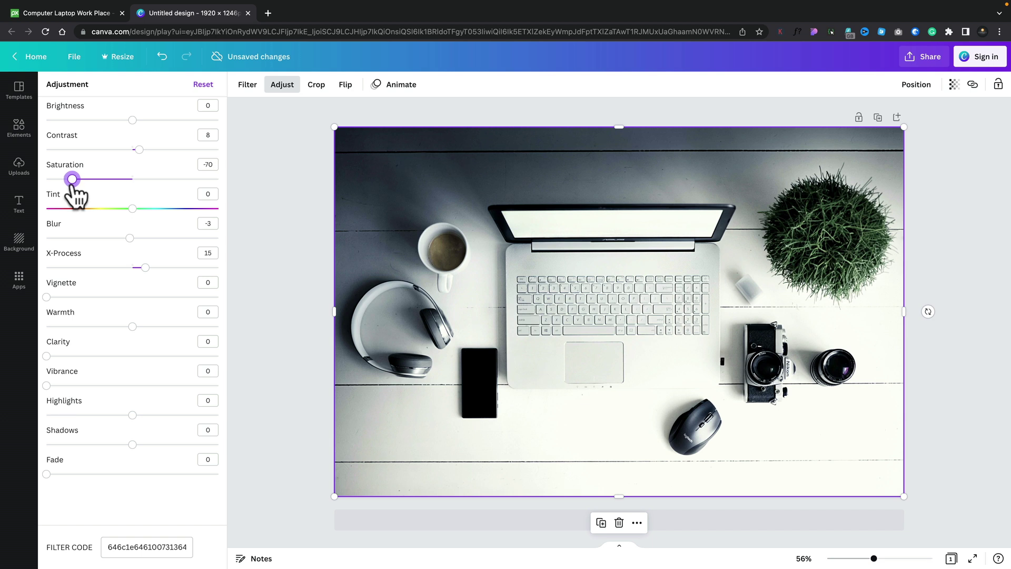
drag(72, 179, 181, 179)
click(182, 179)
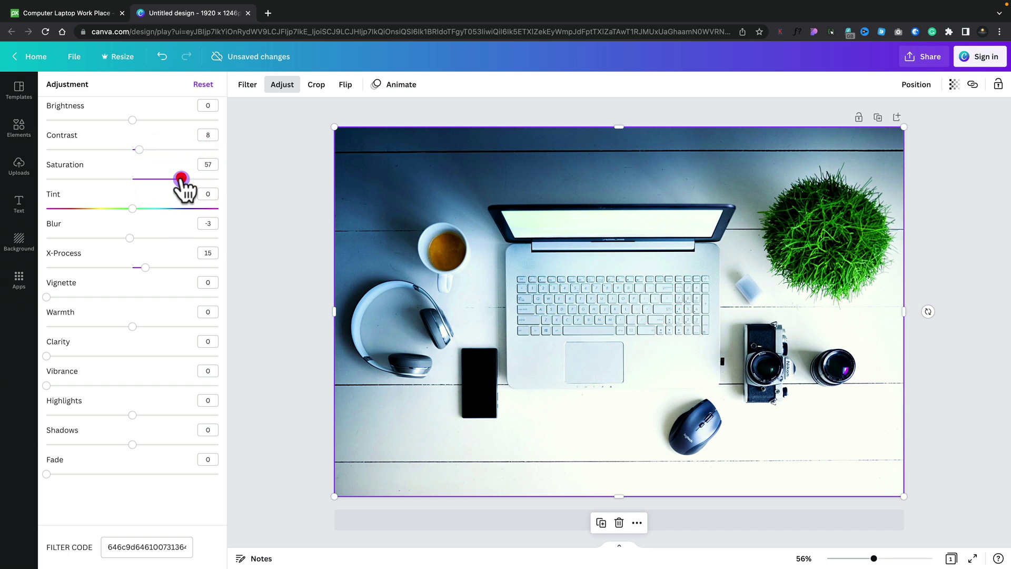
mouse_move(132, 209)
mouse_down()
mouse_move(99, 212)
mouse_move(172, 210)
mouse_move(149, 210)
mouse_up()
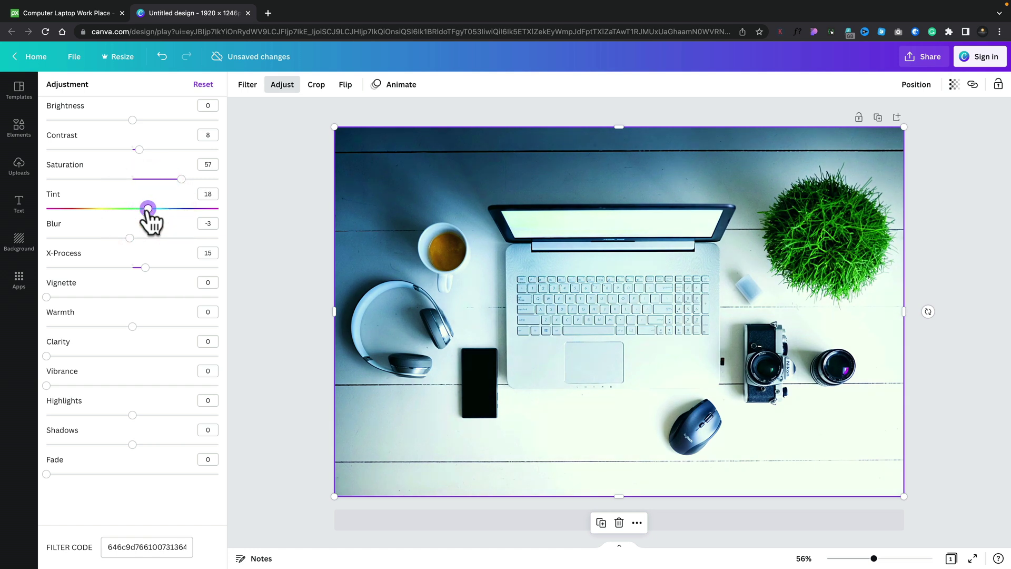
mouse_move(129, 238)
mouse_down()
mouse_move(100, 238)
mouse_move(186, 238)
mouse_move(139, 238)
mouse_up()
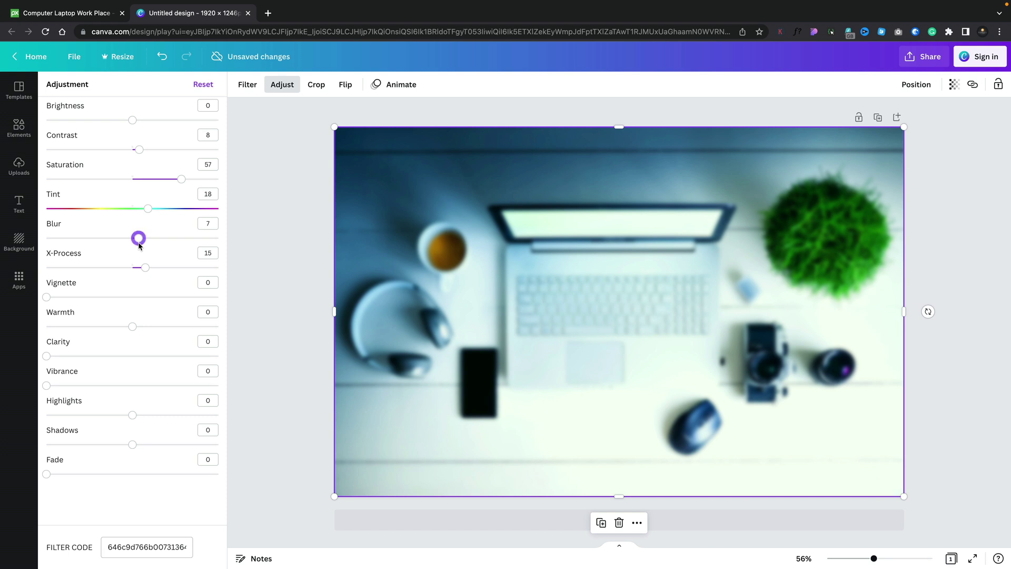
drag(139, 243, 135, 242)
- Set vignette 36, warmth -70, blur 0, clarity 60 and vibrance 40
drag(51, 298, 73, 327)
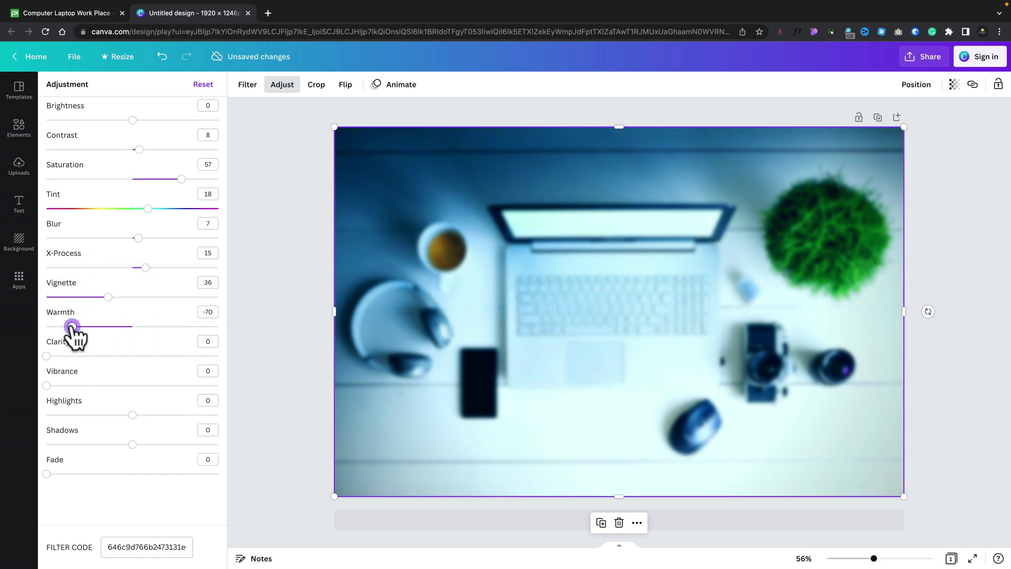
drag(46, 358, 48, 354)
drag(138, 240, 133, 240)
drag(47, 356, 149, 356)
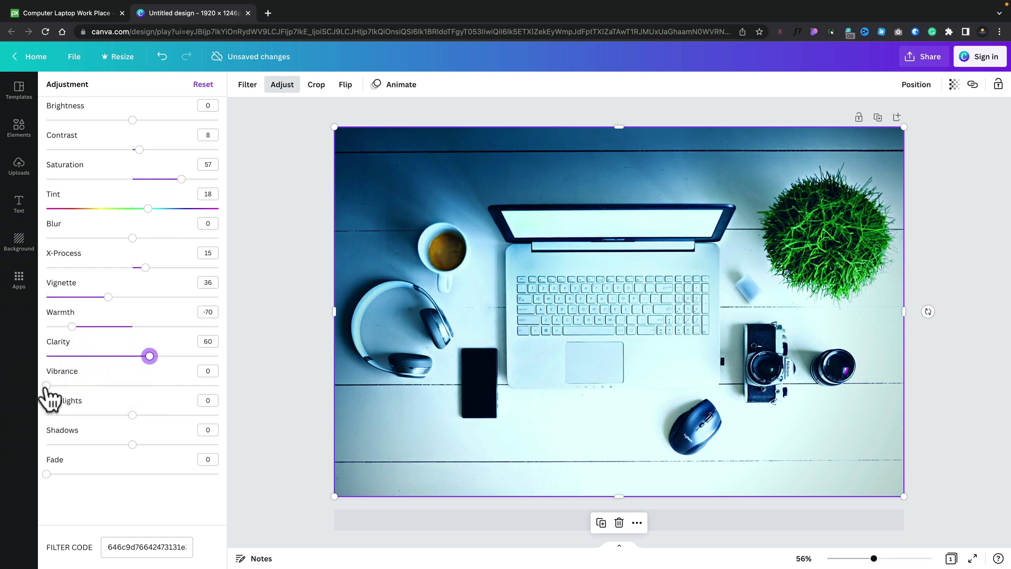
drag(46, 386, 115, 385)
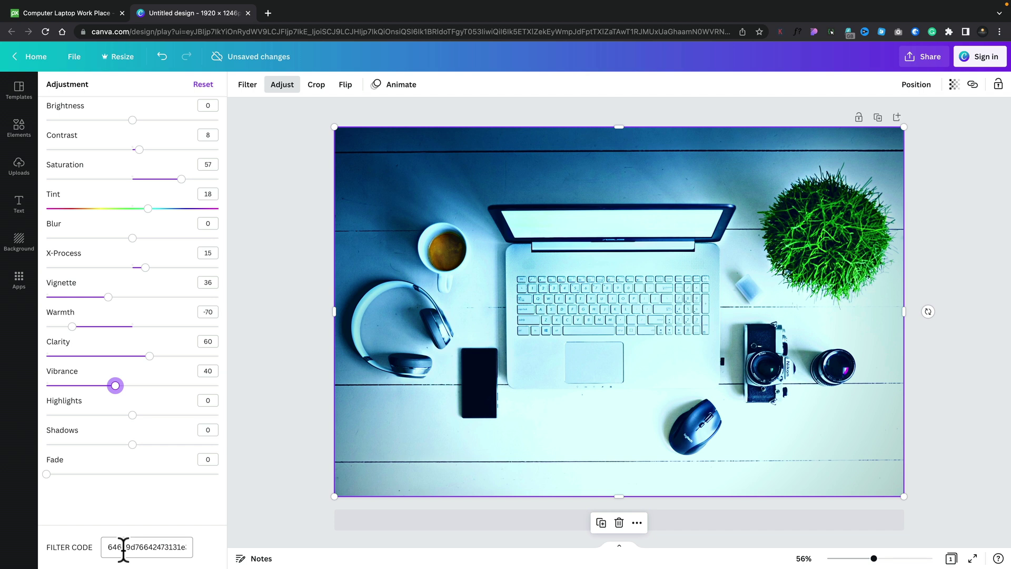
click(315, 84)
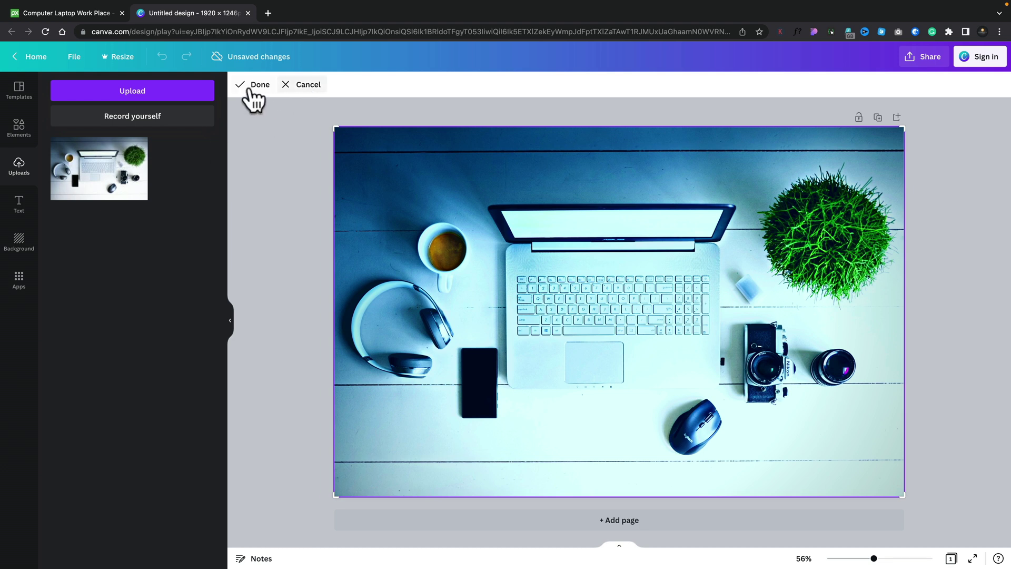
- Crop a small margin from the photo's top-left and bottom-right edges
drag(900, 492, 872, 474)
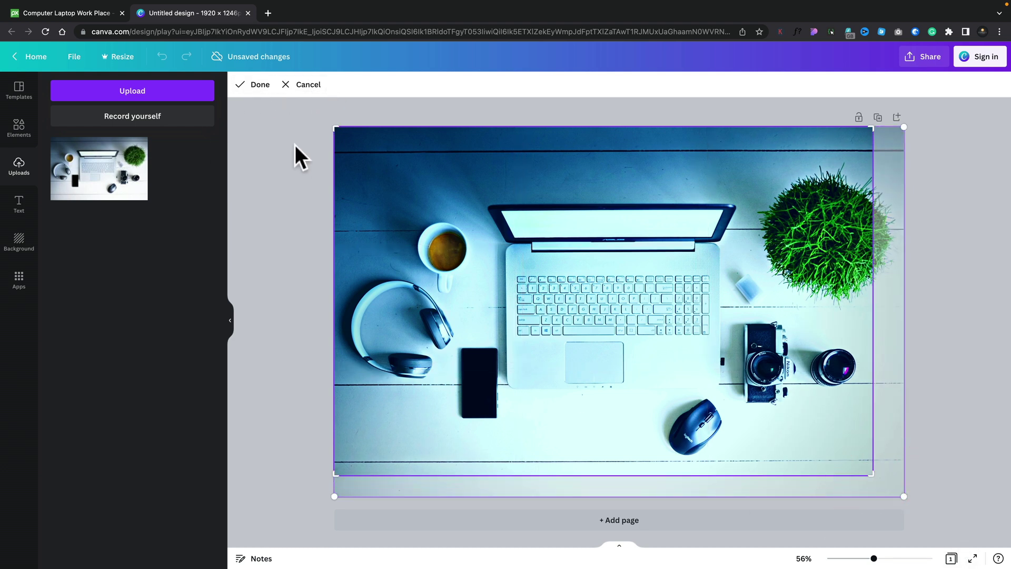
drag(345, 137, 351, 143)
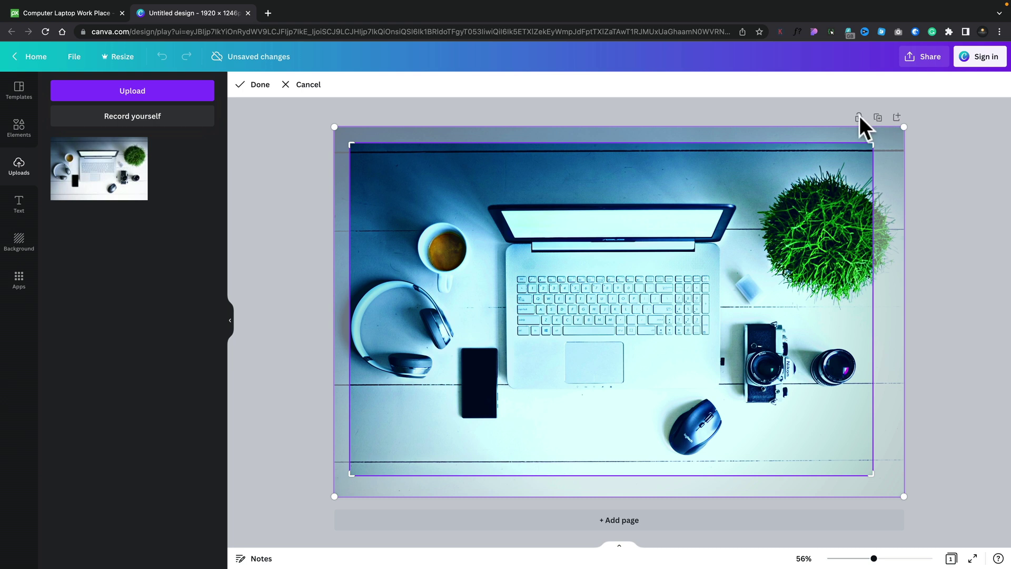
click(260, 86)
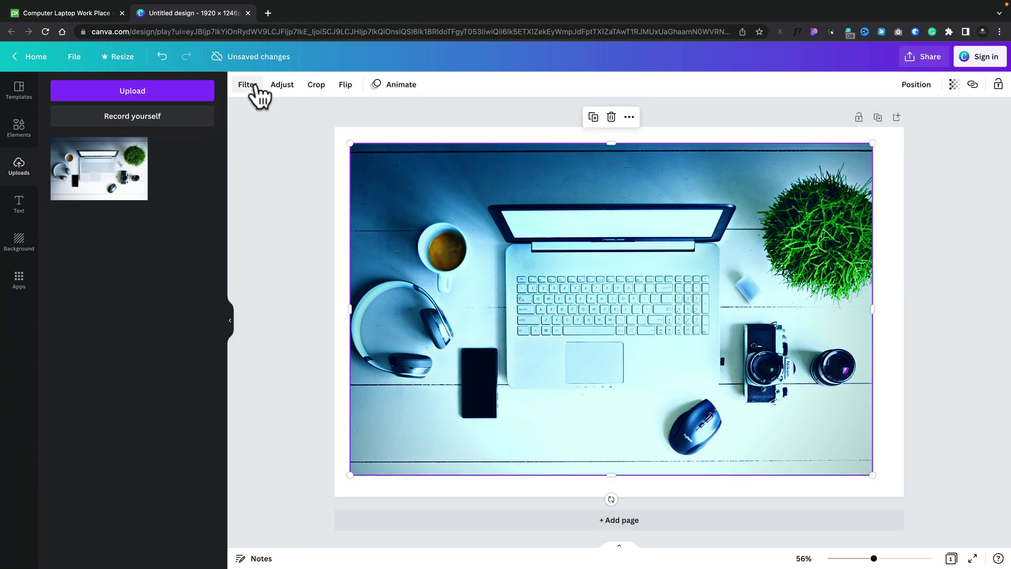
click(347, 85)
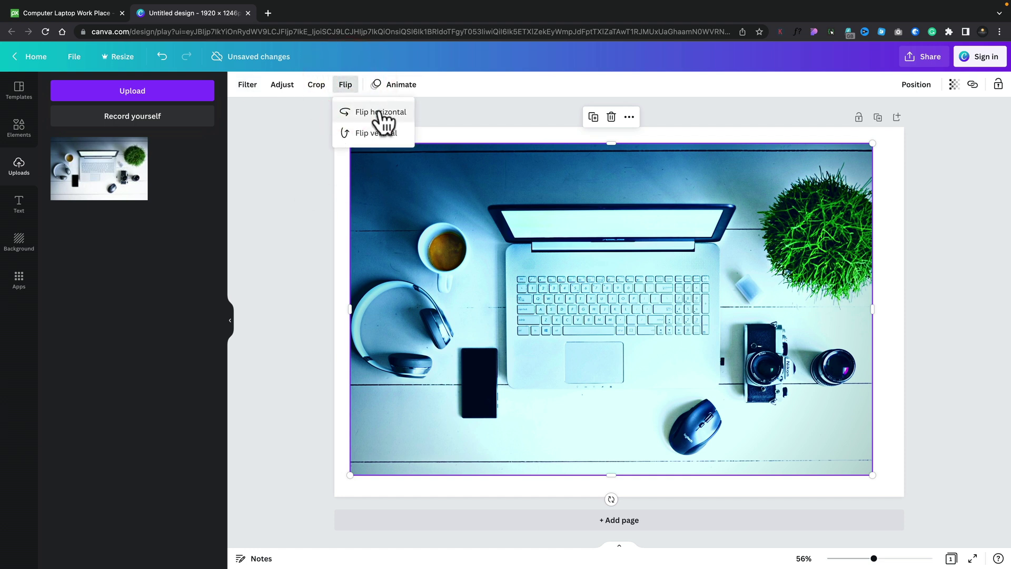
click(276, 135)
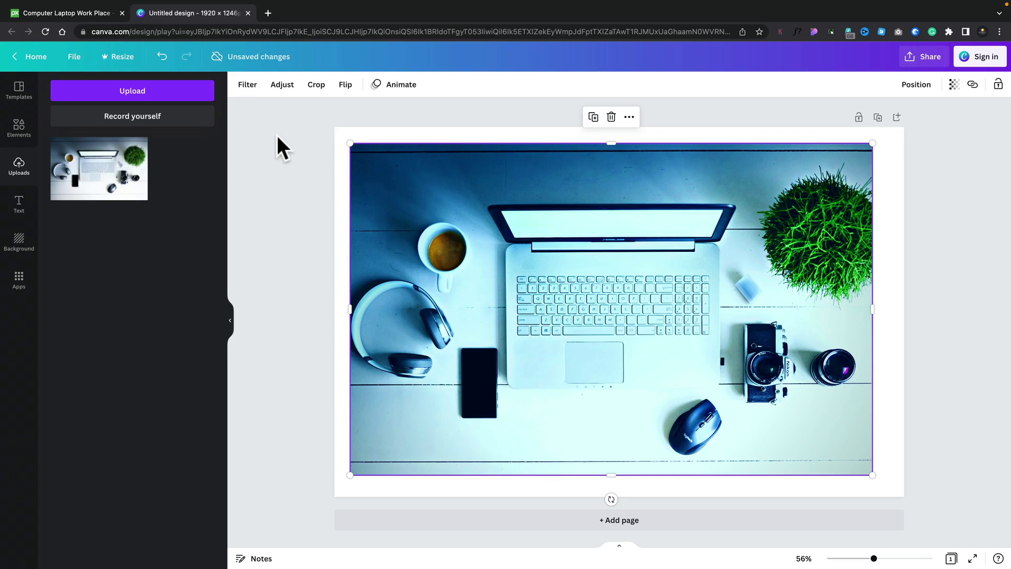
- Open the Share this design panel for the edited photo
click(925, 59)
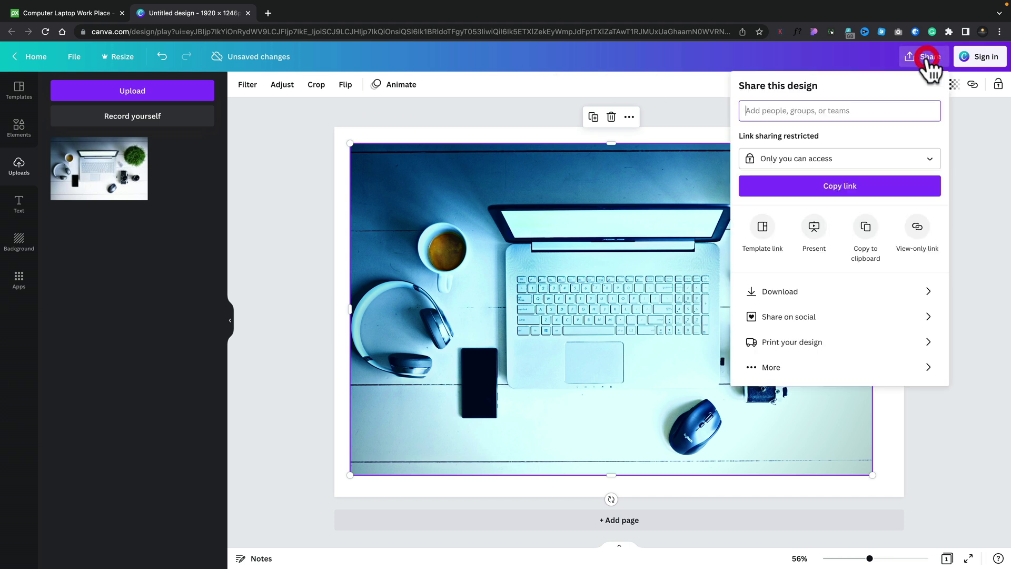